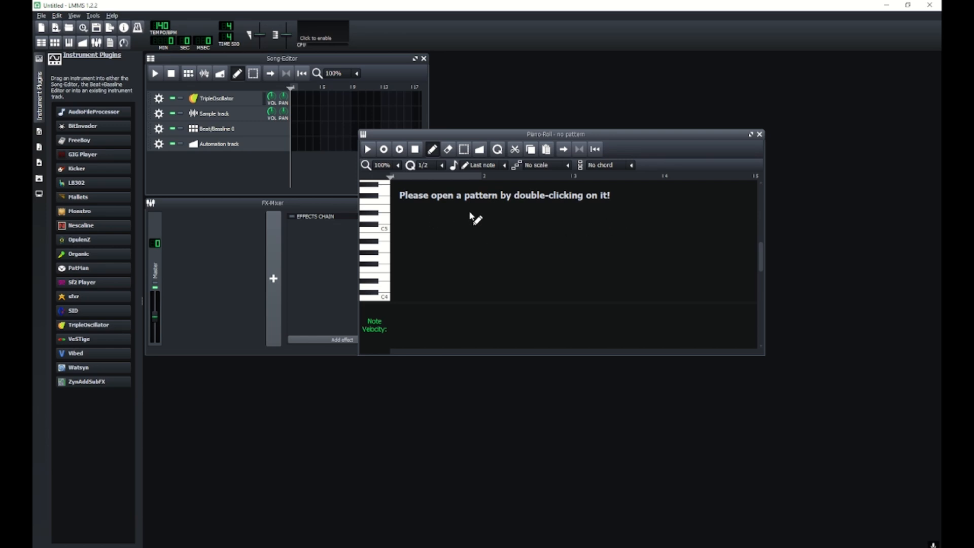
Open and close the Beat+Bassline Editor and Piano Roll windows.
{"action": "left_click", "coordinate": [759, 134]}
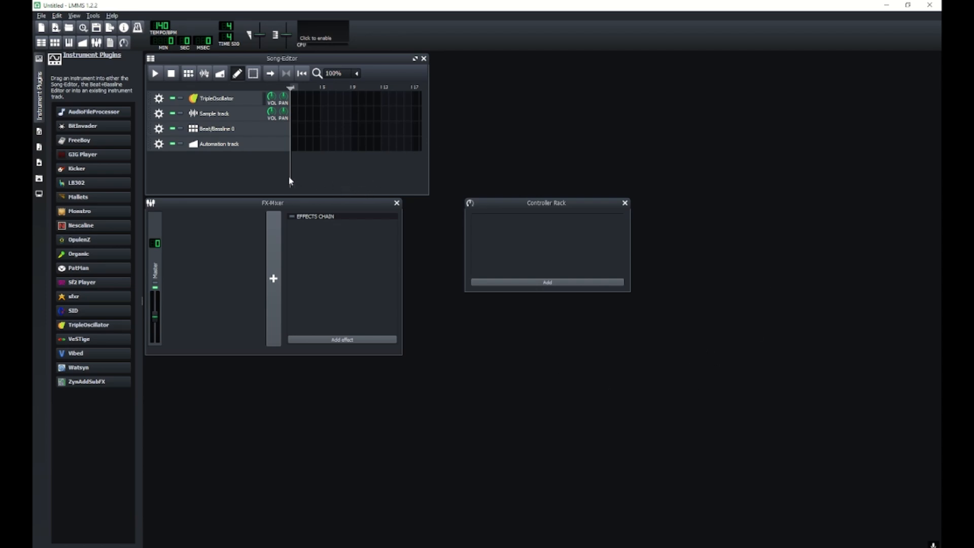
{"action": "left_click", "coordinate": [55, 42]}
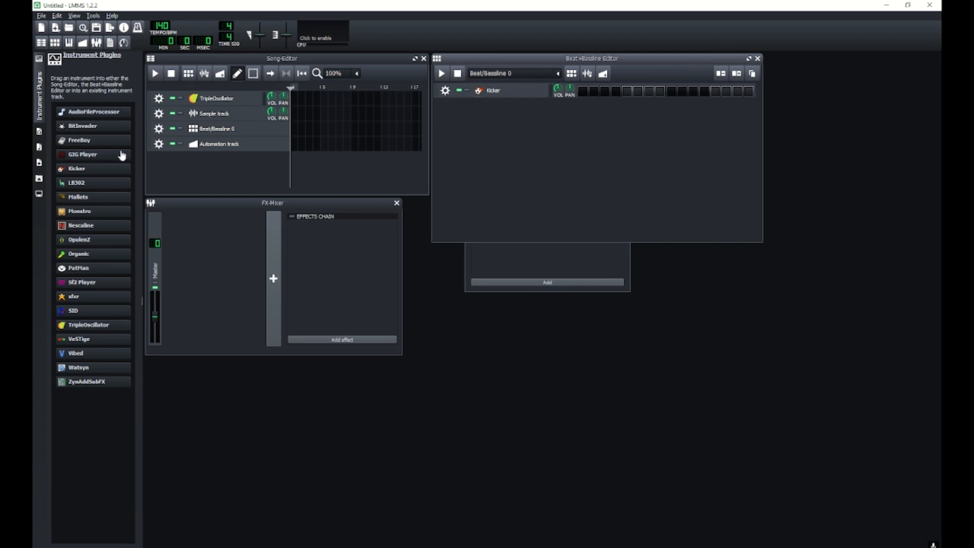
{"action": "left_click", "coordinate": [70, 42]}
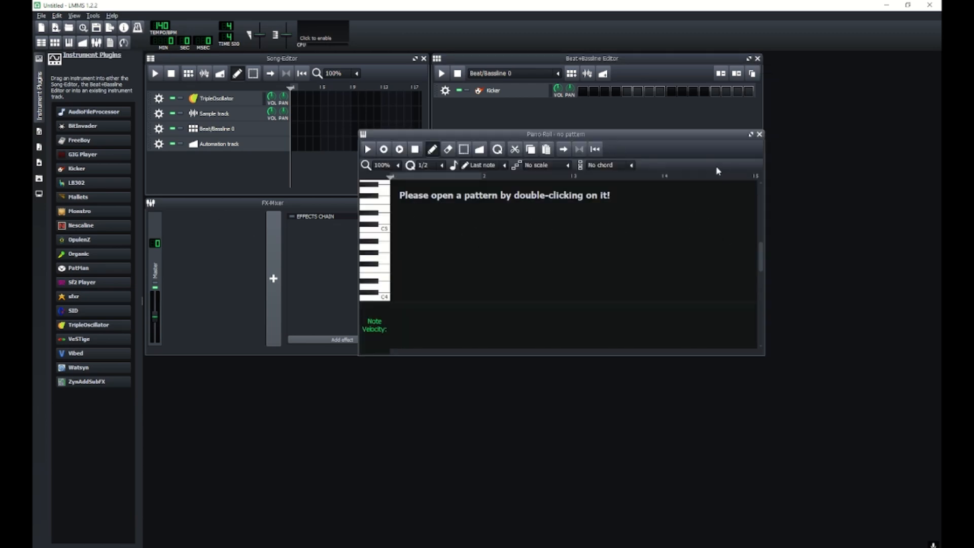
{"action": "left_click", "coordinate": [759, 134]}
{"action": "left_click", "coordinate": [757, 58]}
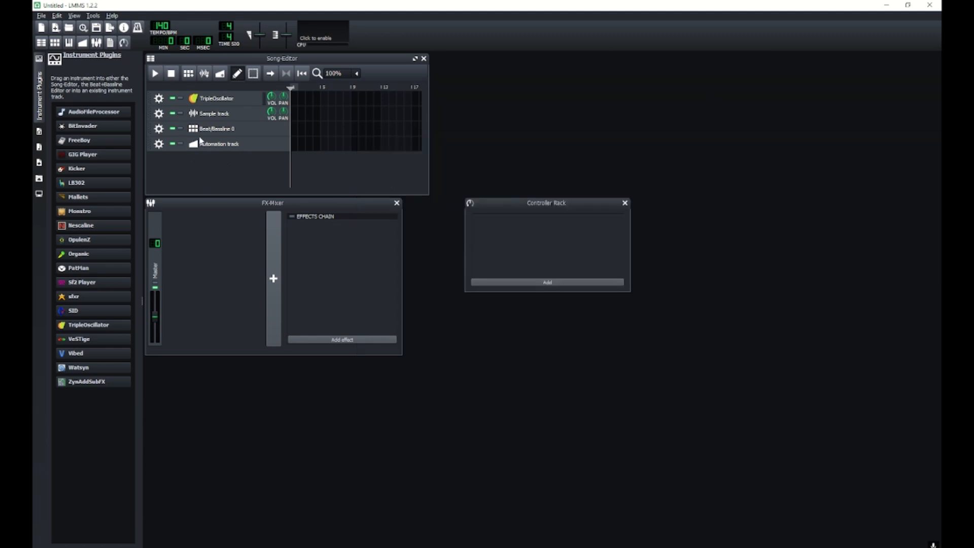
Add a new Beat/Bassline track in the Song Editor and open it in the Beat+Bassline Editor.
{"action": "left_click", "coordinate": [187, 74]}
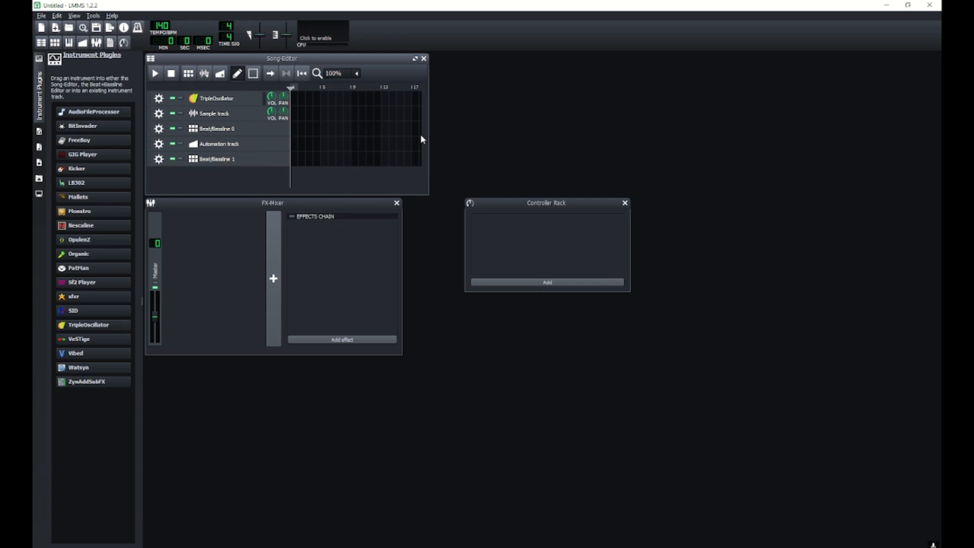
{"action": "double_click", "coordinate": [209, 159]}
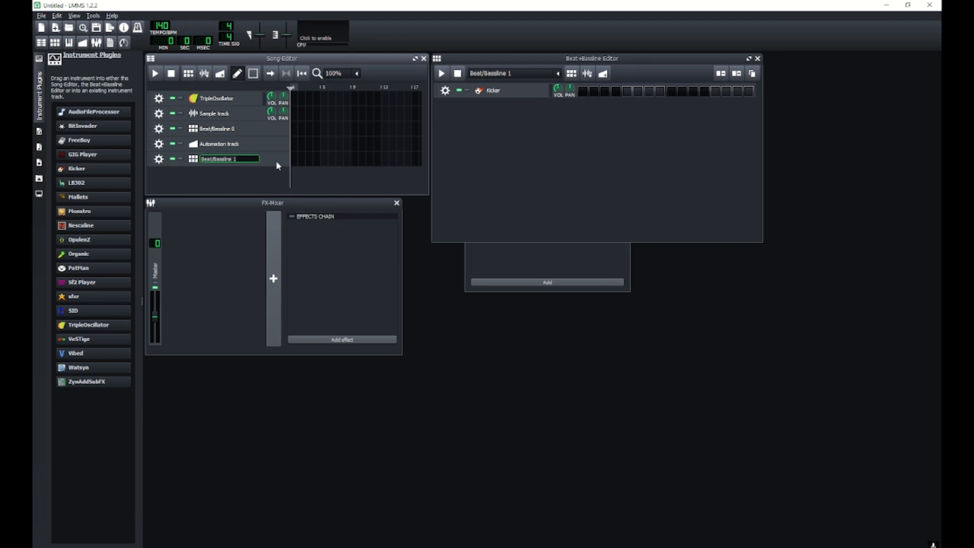
{"action": "key", "text": "Return"}
Add a TripleOscillator instrument to Beat/Bassline 1 and open its pattern in the piano roll.
{"action": "left_click", "coordinate": [42, 81]}
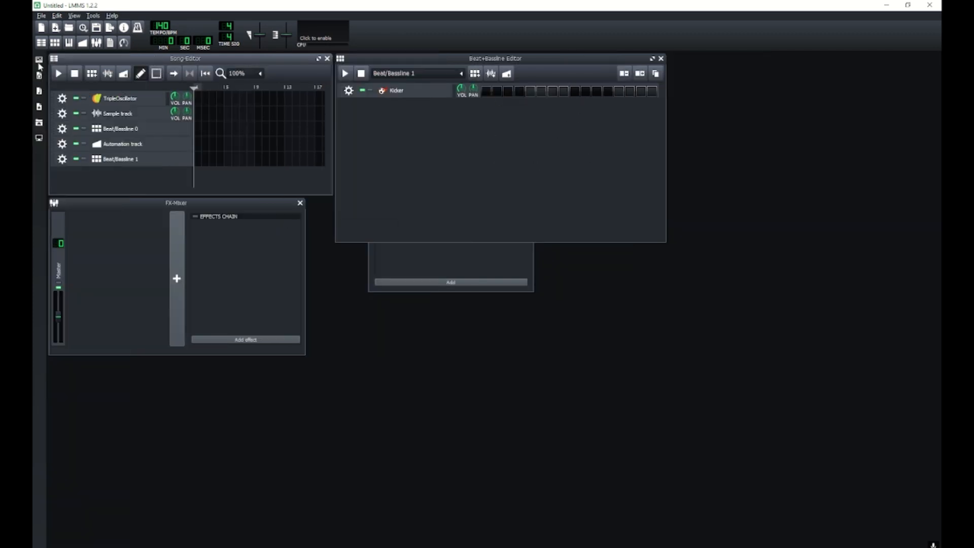
{"action": "left_click", "coordinate": [39, 60]}
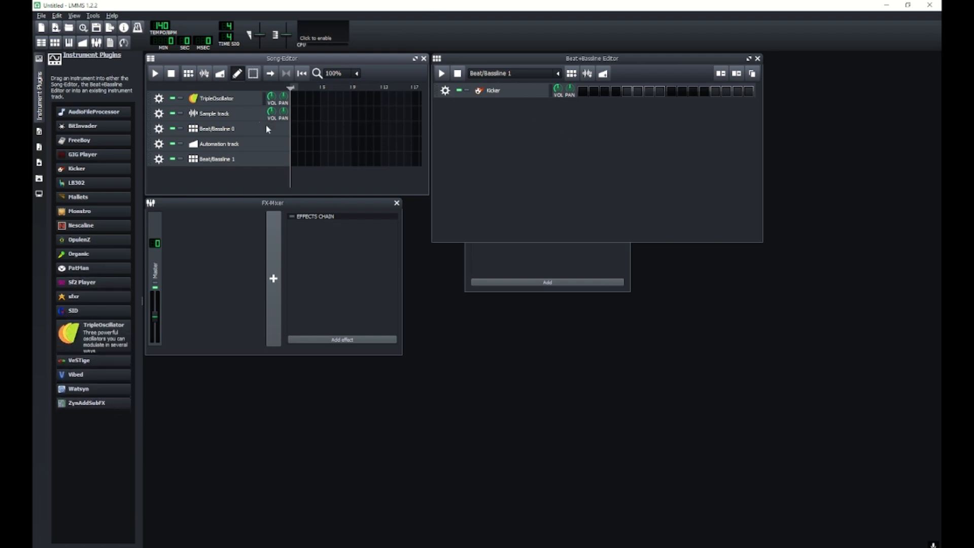
{"action": "left_click_drag", "start_coordinate": [90, 331], "coordinate": [486, 149]}
{"action": "right_click", "coordinate": [601, 107]}
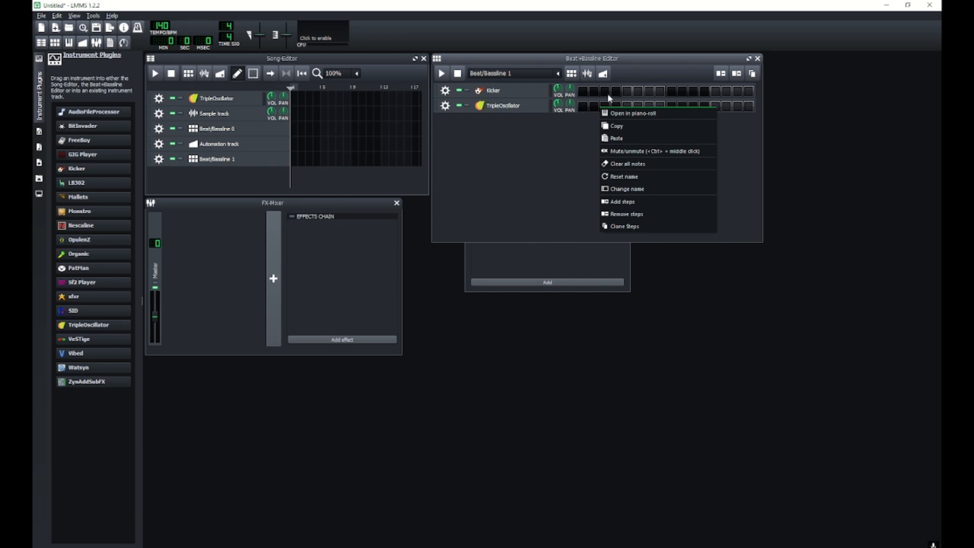
{"action": "left_click", "coordinate": [624, 116]}
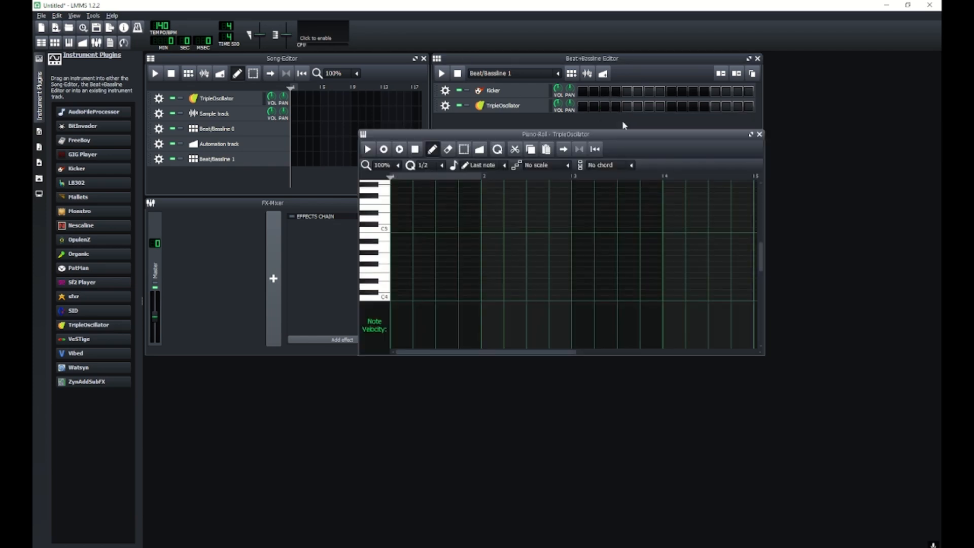
Place two short notes at the start of the TripleOscillator pattern and close the piano roll.
{"action": "left_click_drag", "start_coordinate": [578, 135], "coordinate": [628, 260]}
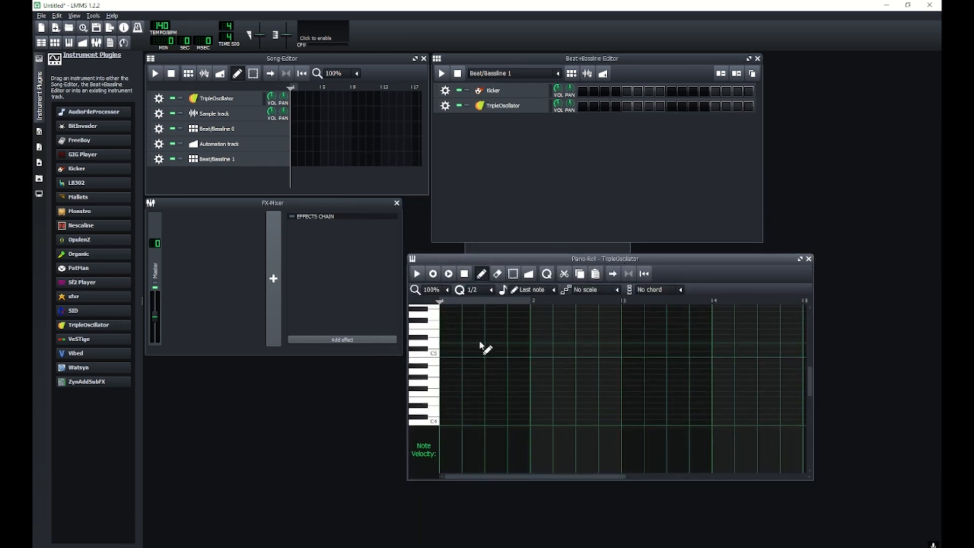
{"action": "left_click", "coordinate": [446, 332]}
{"action": "left_click", "coordinate": [456, 366]}
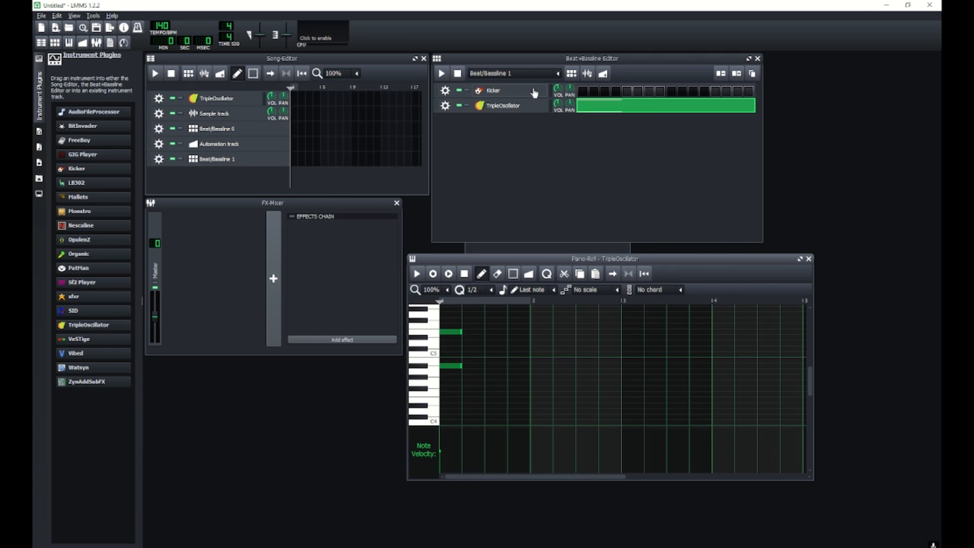
{"action": "left_click", "coordinate": [809, 259]}
Add a VeSTige instrument to Beat/Bassline 1 and remove the TripleOscillator track.
{"action": "mouse_move", "coordinate": [76, 346]}
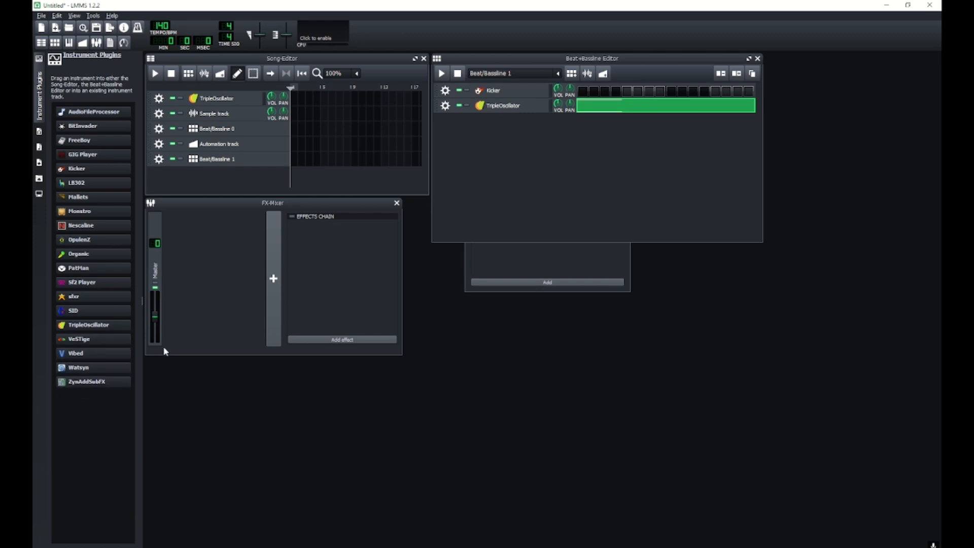
{"action": "left_click_drag", "start_coordinate": [104, 347], "coordinate": [505, 165]}
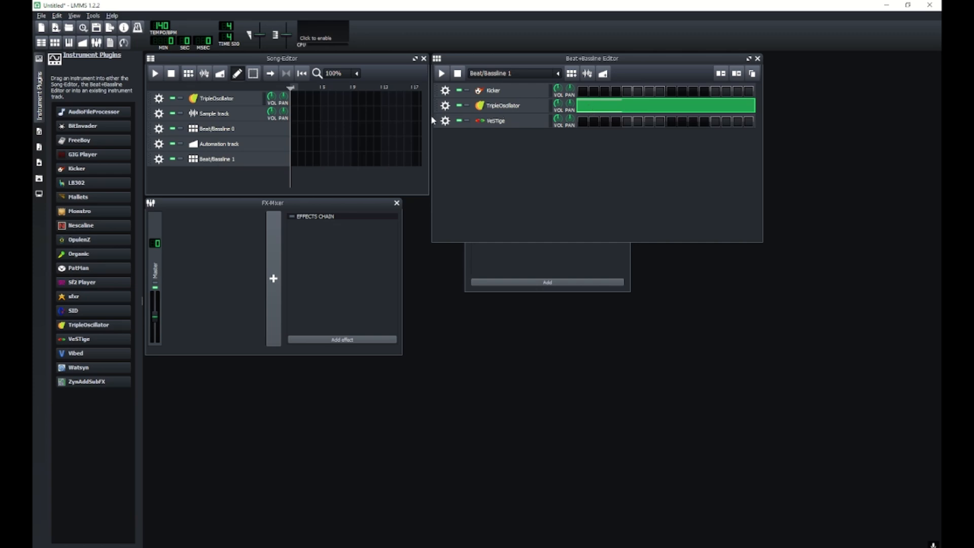
{"action": "left_click", "coordinate": [445, 105]}
{"action": "left_click", "coordinate": [469, 130]}
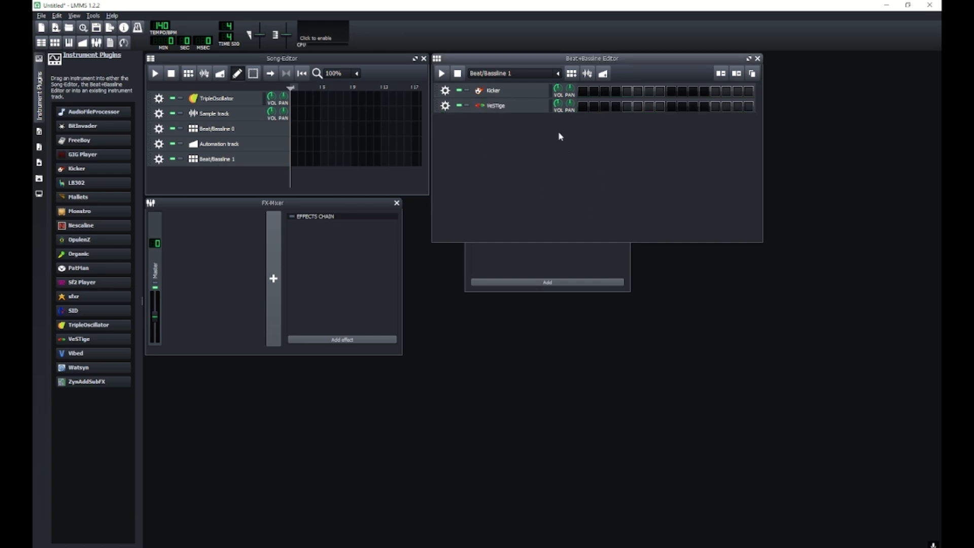
Open the VeSTige pattern in the piano roll and place two short notes at its start.
{"action": "right_click", "coordinate": [583, 107]}
{"action": "left_click", "coordinate": [598, 116]}
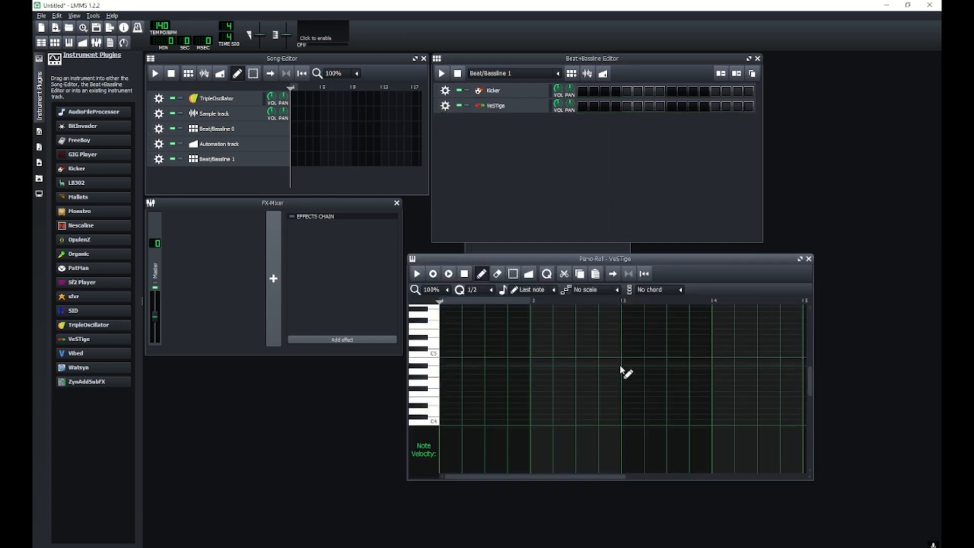
{"action": "left_click", "coordinate": [458, 366]}
{"action": "left_click", "coordinate": [481, 343]}
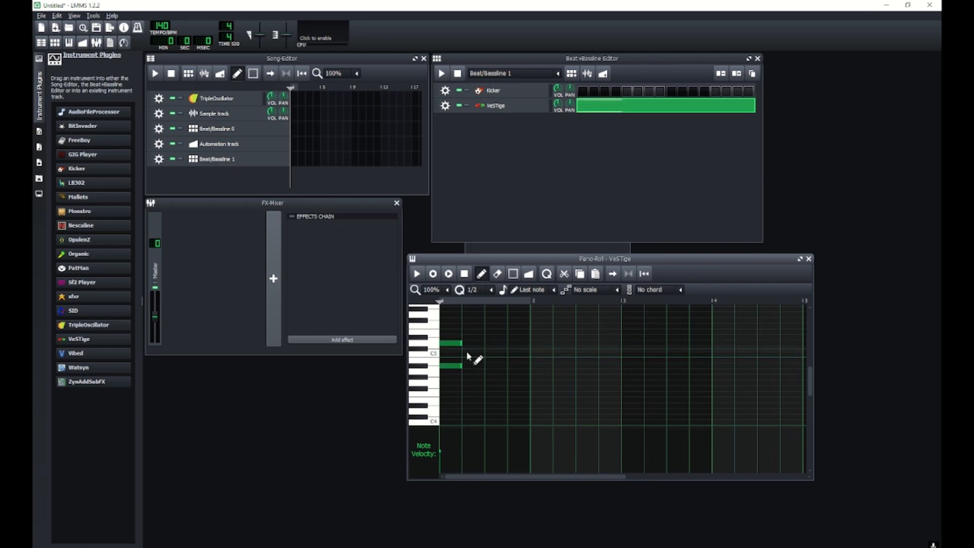
Lengthen the upper note and delete it again.
{"action": "left_click_drag", "start_coordinate": [461, 343], "coordinate": [507, 343]}
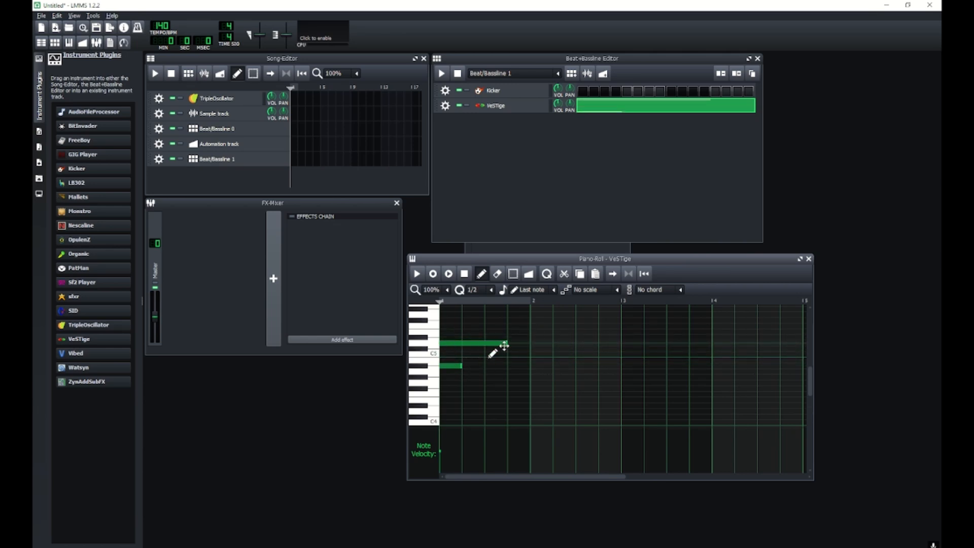
{"action": "right_click", "coordinate": [482, 344]}
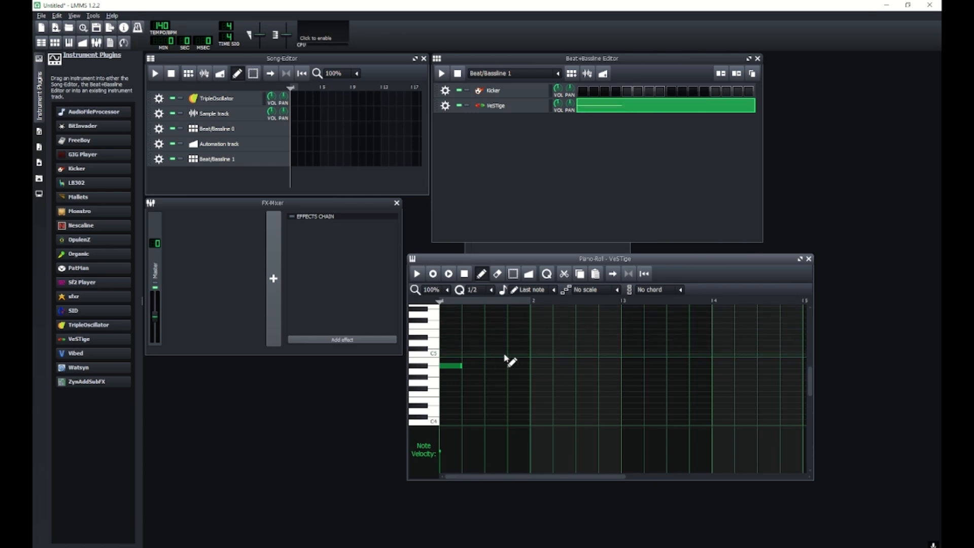
Open the VeSTige instrument window and its VST plugin file dialog.
{"action": "left_click_drag", "start_coordinate": [741, 258], "coordinate": [538, 286]}
{"action": "left_click", "coordinate": [495, 106]}
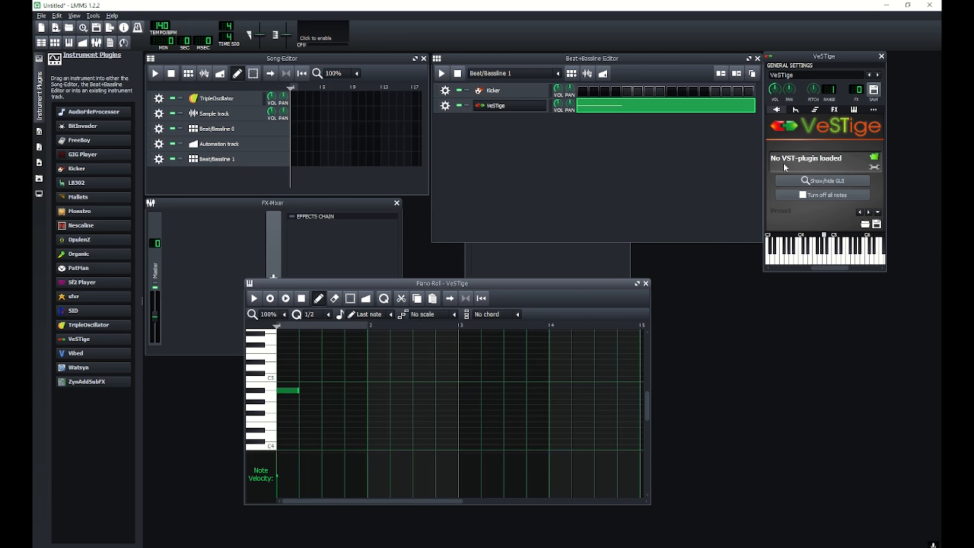
{"action": "left_click", "coordinate": [873, 158]}
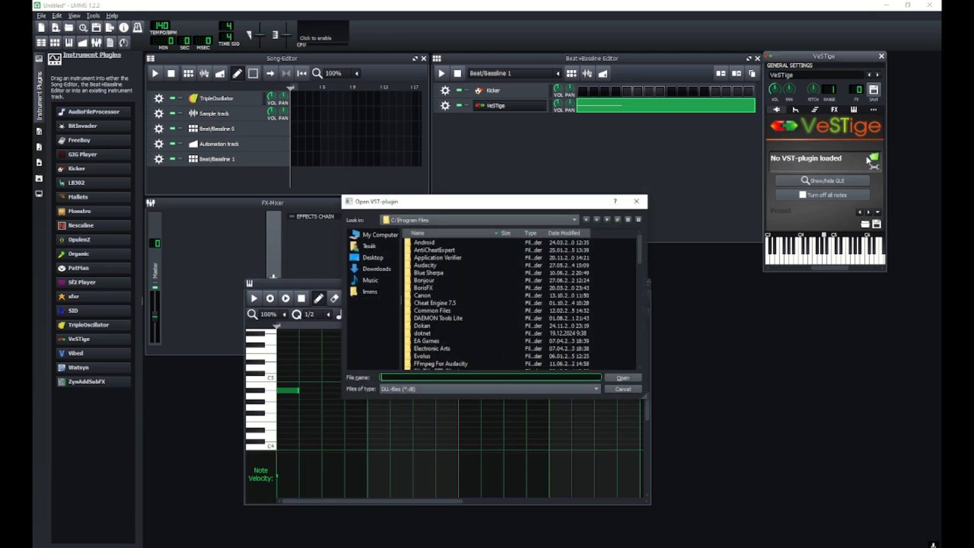
{"action": "left_click_drag", "start_coordinate": [544, 203], "coordinate": [624, 125]}
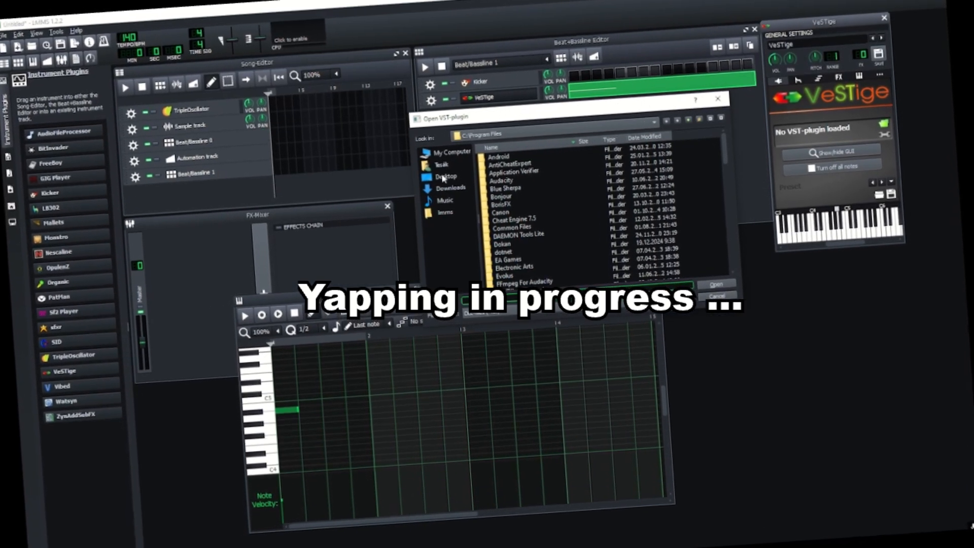
Load DSK Brass.dll from Documents\lmms_plugins\DSK Brass as the VeSTige plugin.
{"action": "left_click", "coordinate": [440, 152]}
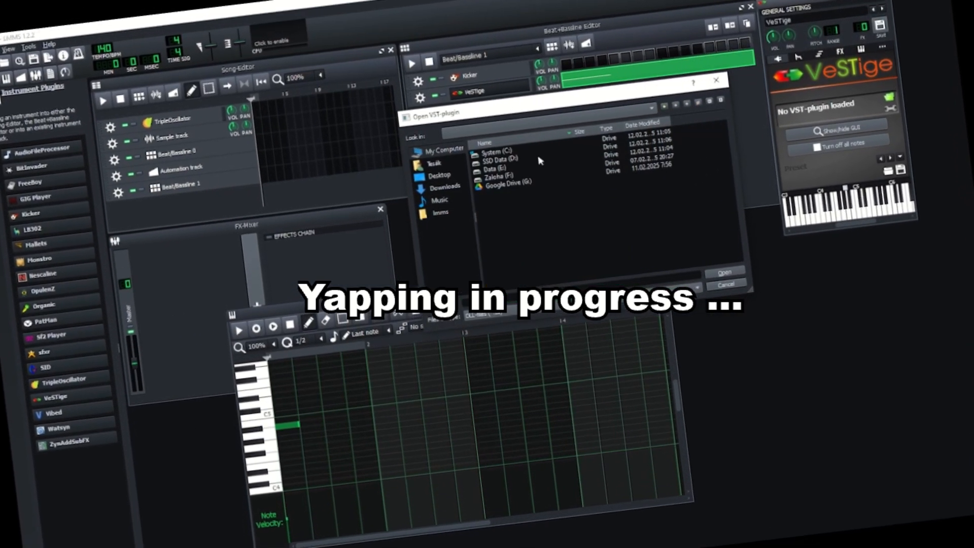
{"action": "left_click", "coordinate": [432, 163]}
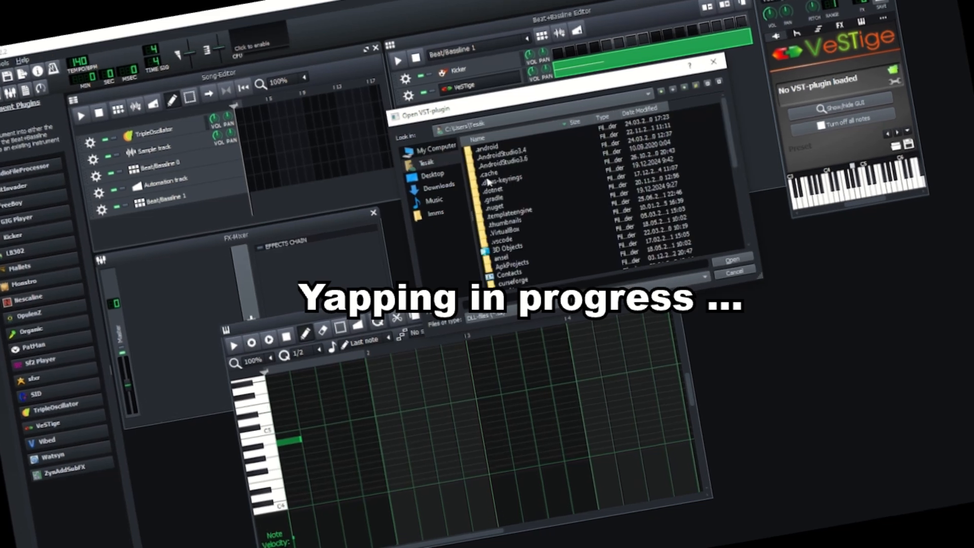
{"action": "scroll", "coordinate": [710, 132], "scroll_direction": "down", "scroll_amount": 3}
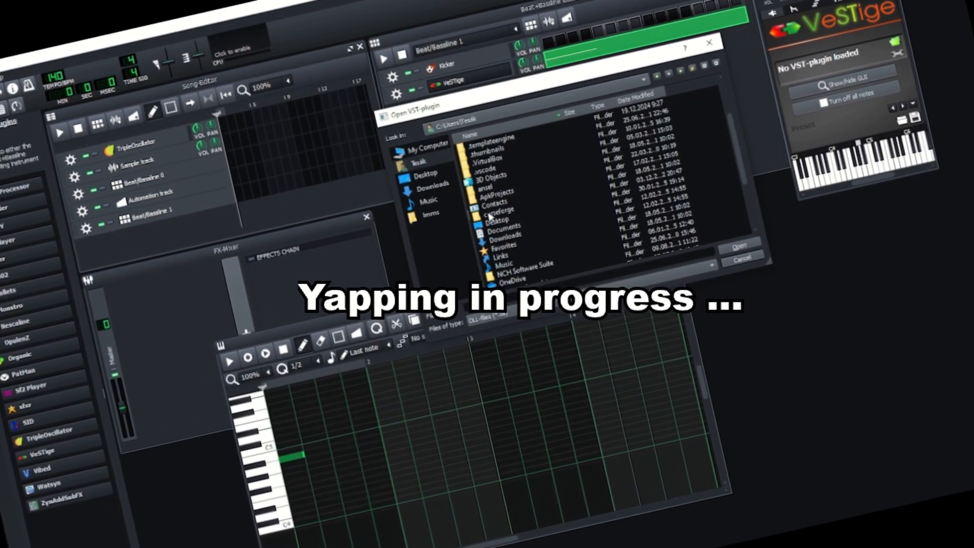
{"action": "double_click", "coordinate": [502, 226]}
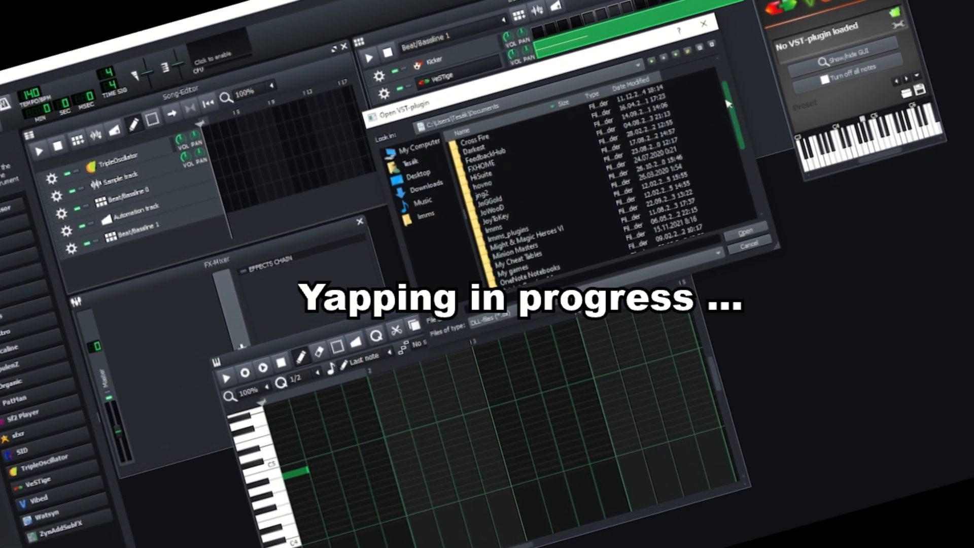
{"action": "double_click", "coordinate": [508, 234]}
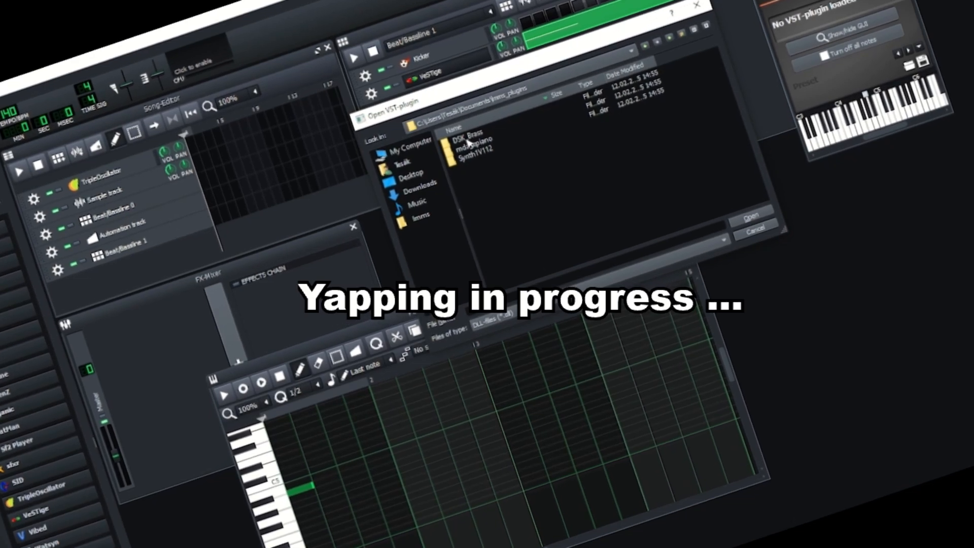
{"action": "double_click", "coordinate": [472, 140]}
{"action": "double_click", "coordinate": [477, 141]}
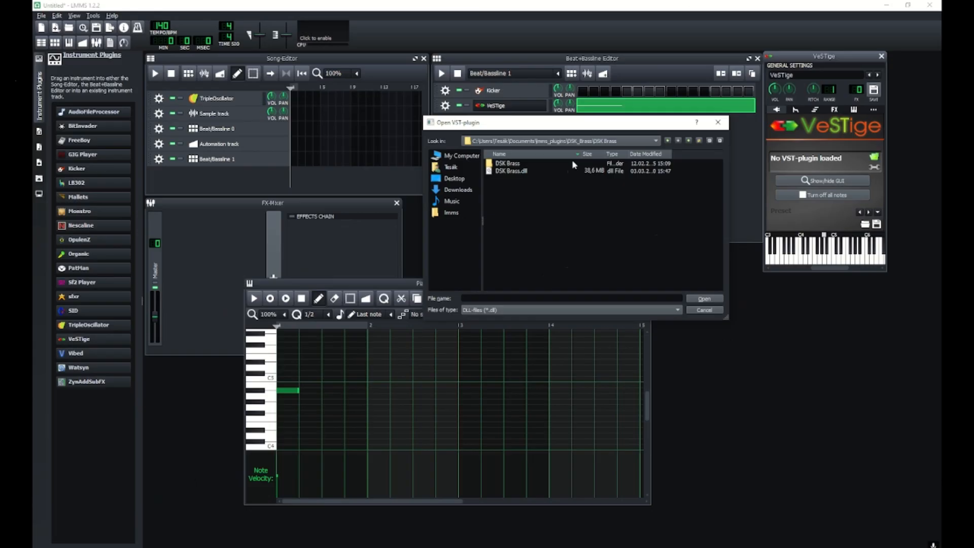
{"action": "double_click", "coordinate": [511, 172]}
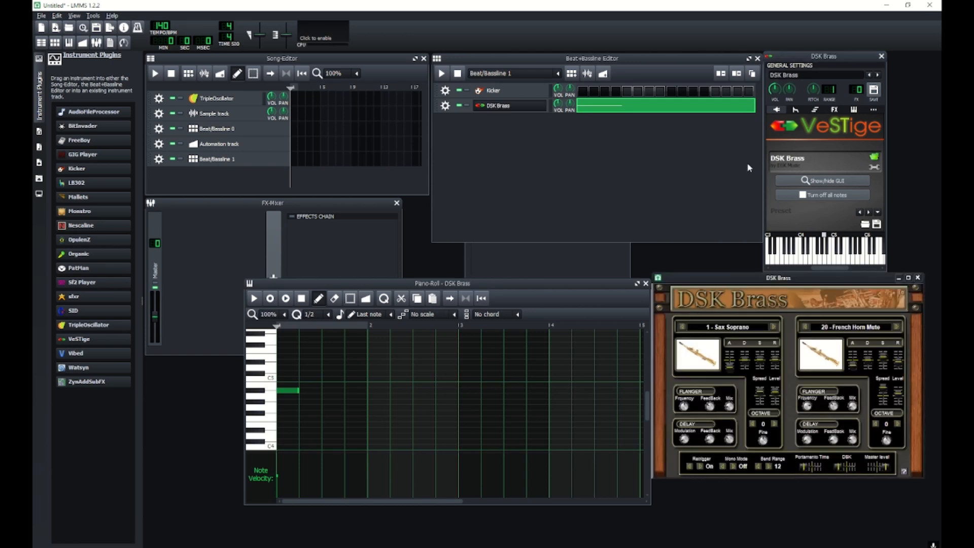
Play and stop the DSK Brass pattern in the piano roll.
{"action": "left_click_drag", "start_coordinate": [764, 278], "coordinate": [756, 307]}
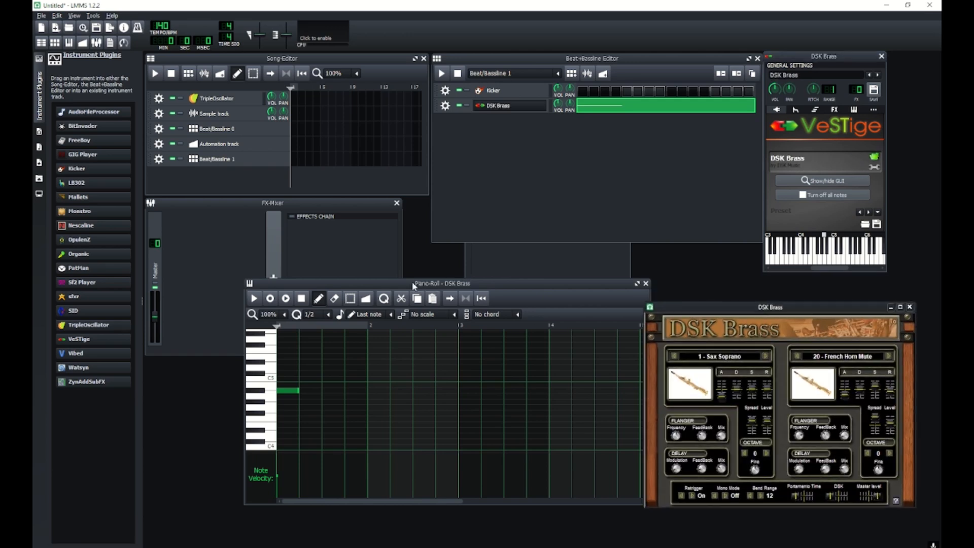
{"action": "left_click", "coordinate": [265, 302]}
{"action": "left_click", "coordinate": [255, 300]}
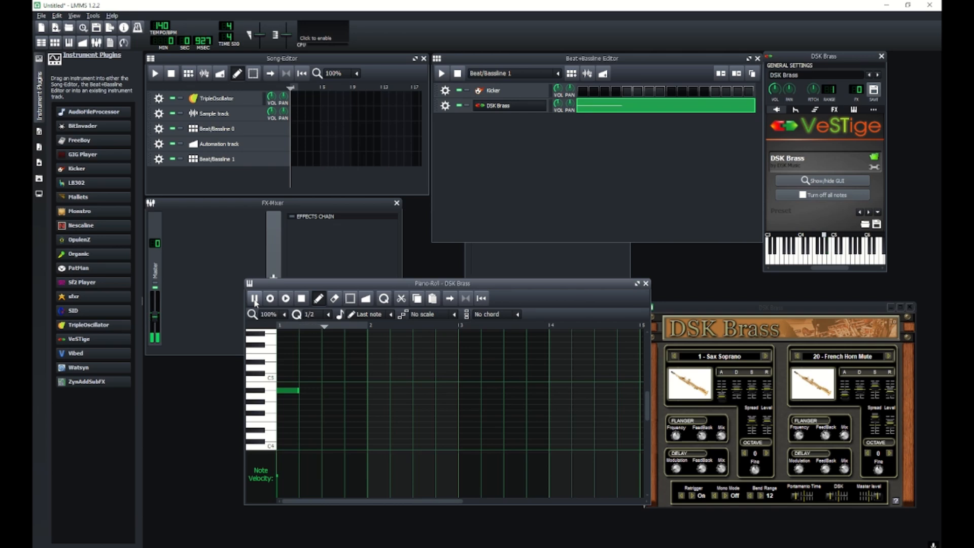
{"action": "left_click", "coordinate": [255, 300]}
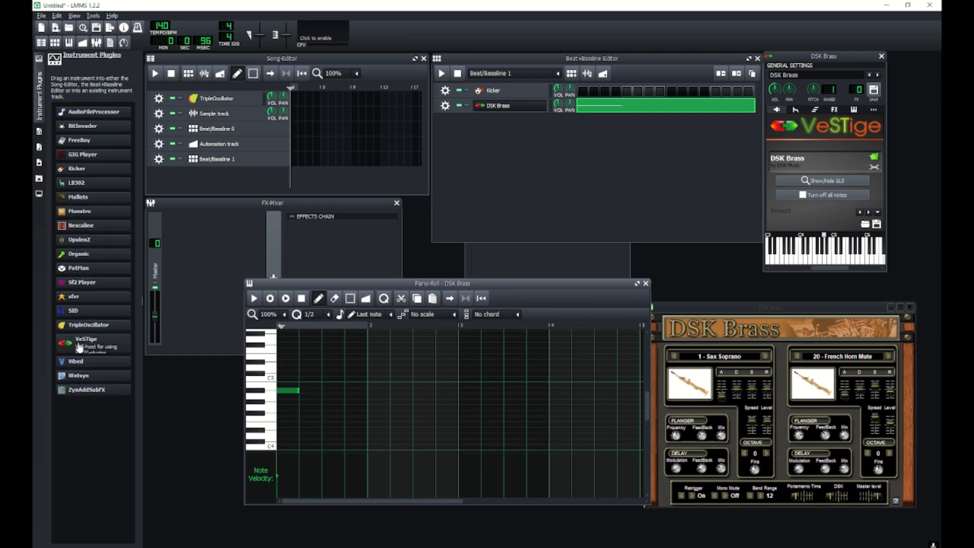
Place the Beat/Bassline 1 pattern in the first bar of the Song Editor.
{"action": "left_click", "coordinate": [662, 61]}
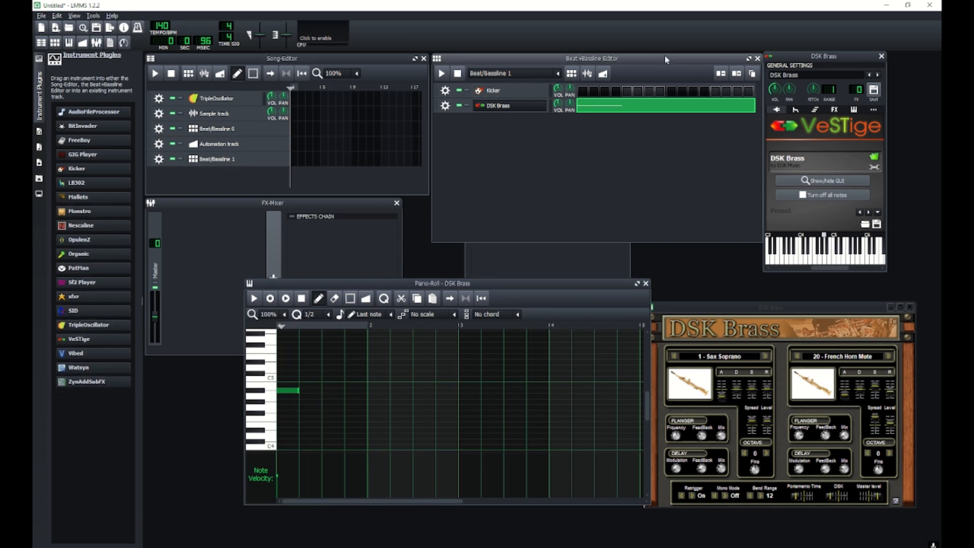
{"action": "left_click", "coordinate": [295, 158]}
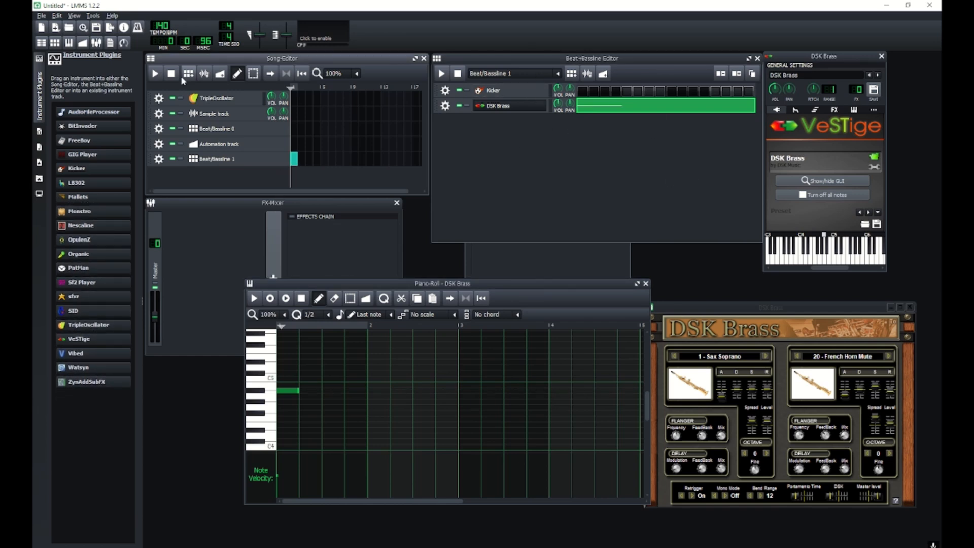